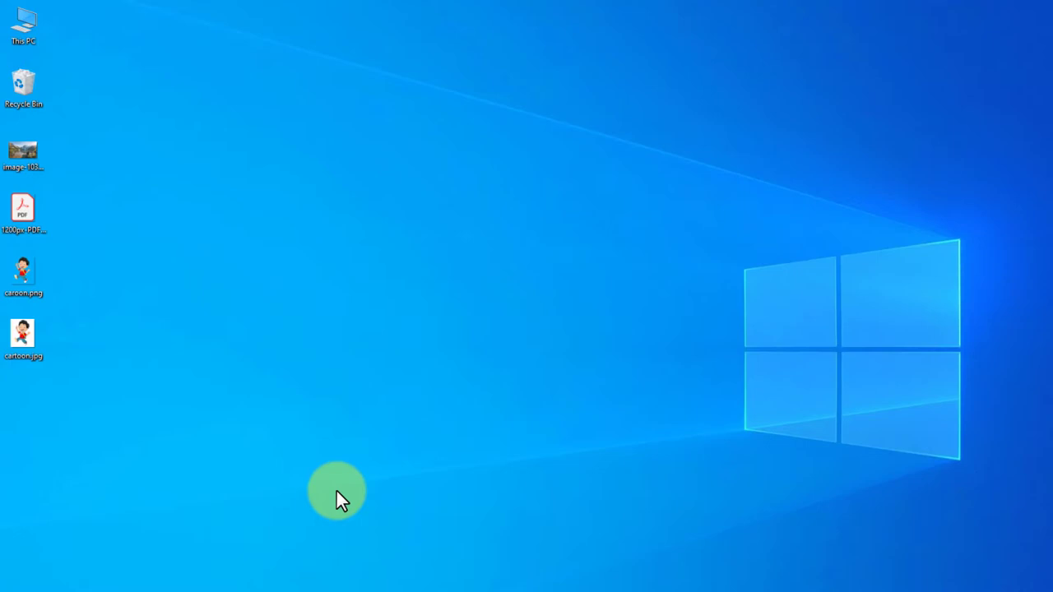
- Open cartoon.jpg from the desktop in Windows Photos using its right-click menu
click(20, 338)
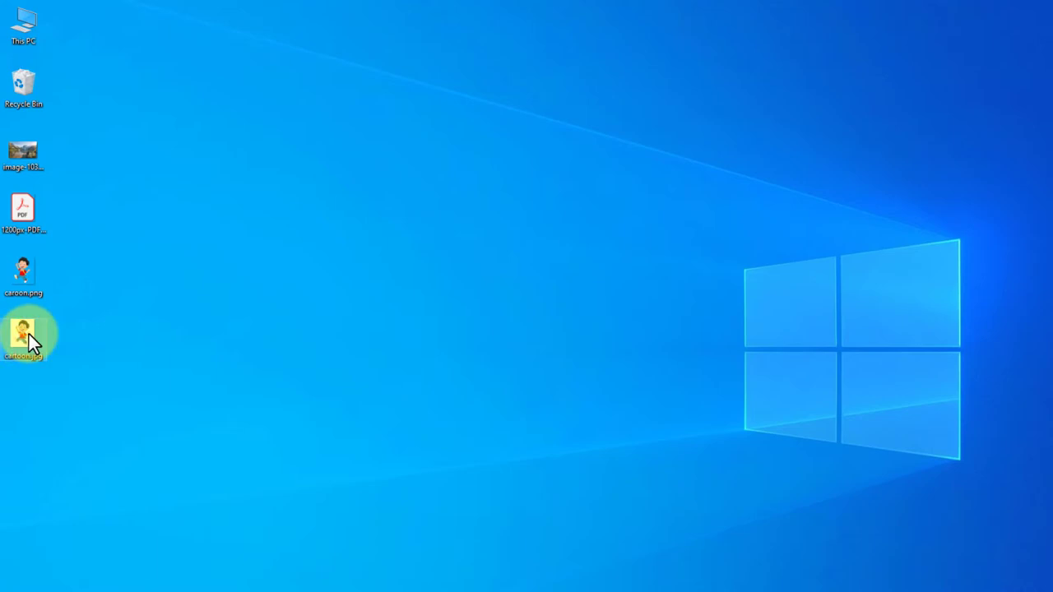
right_click(29, 334)
click(93, 251)
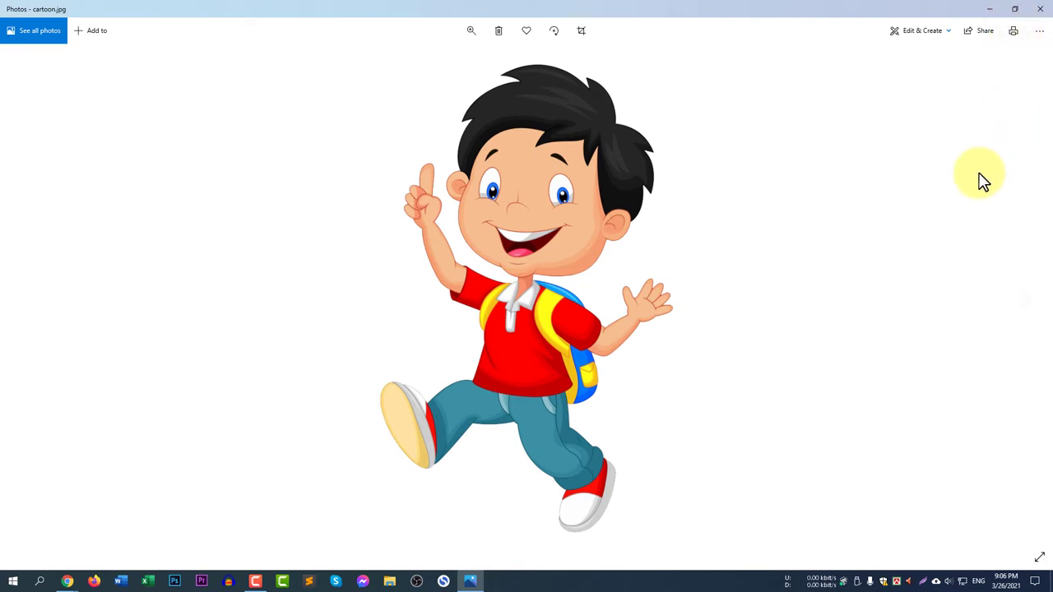
- Print the cartoon picture to Microsoft Print to PDF in portrait orientation
click(1014, 36)
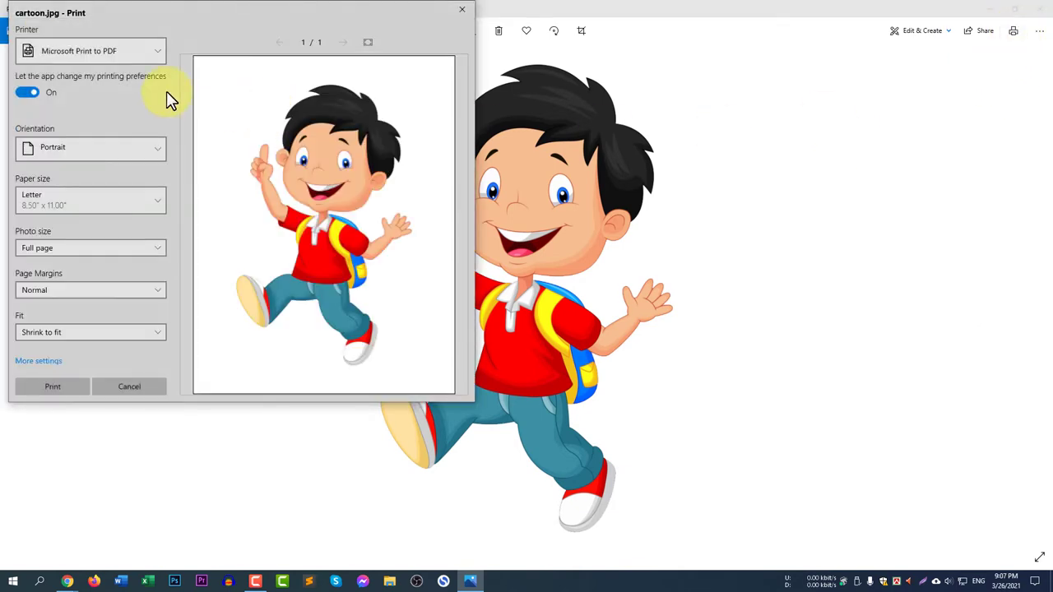
click(135, 52)
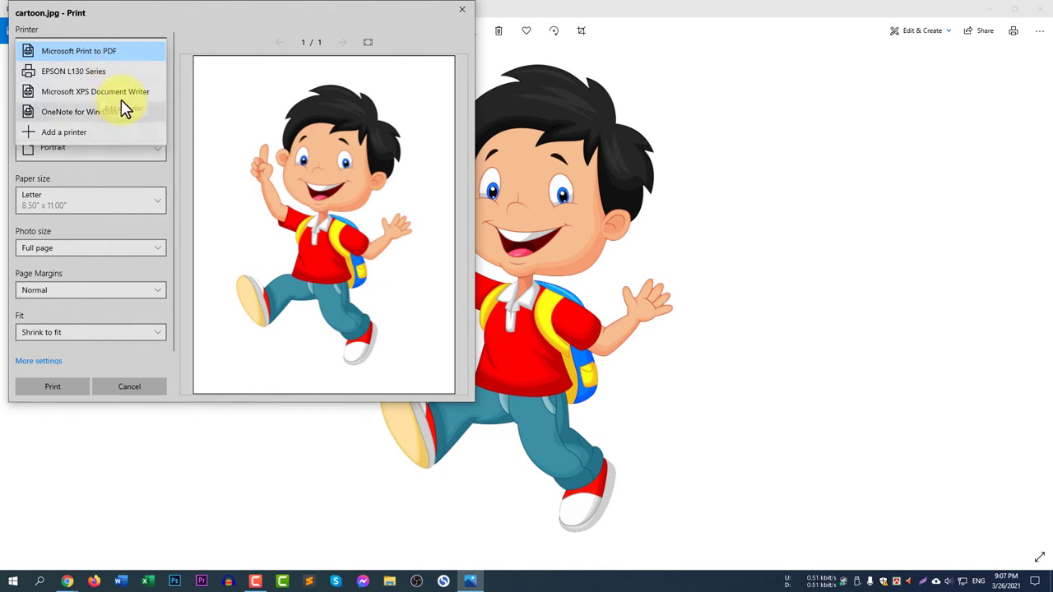
click(122, 50)
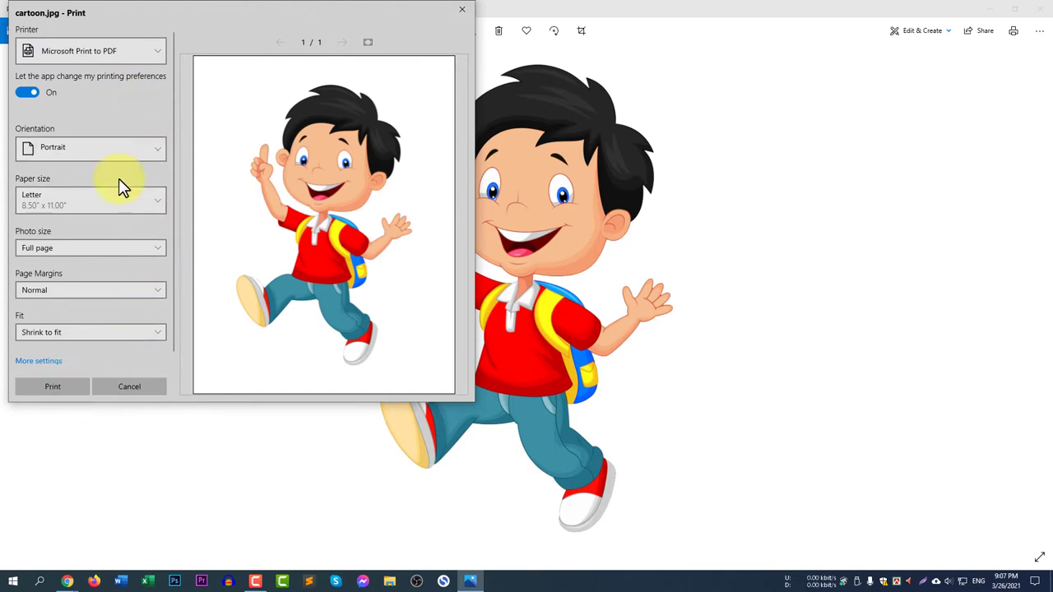
click(96, 156)
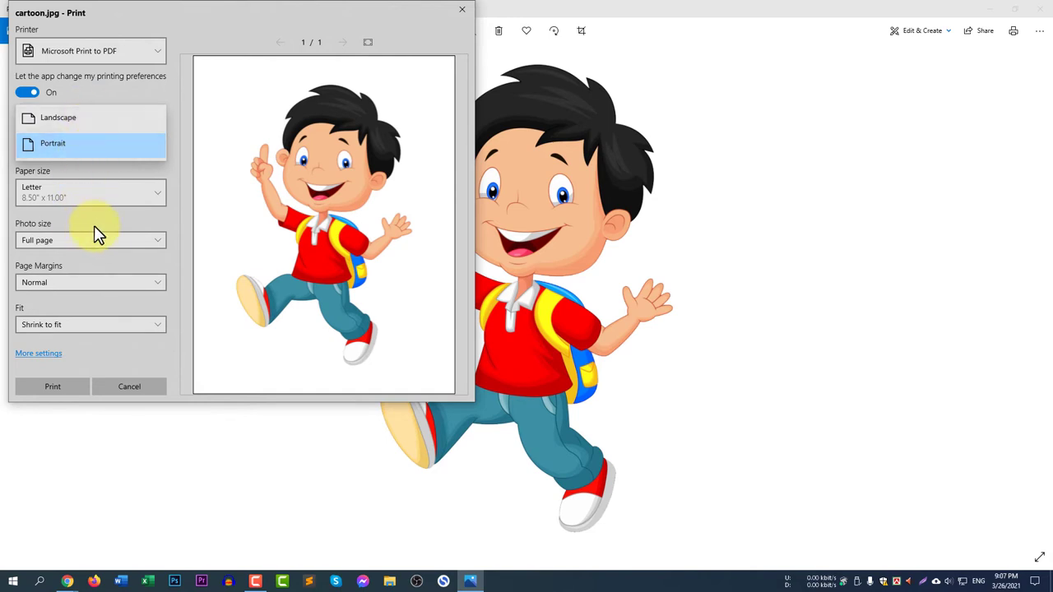
click(99, 145)
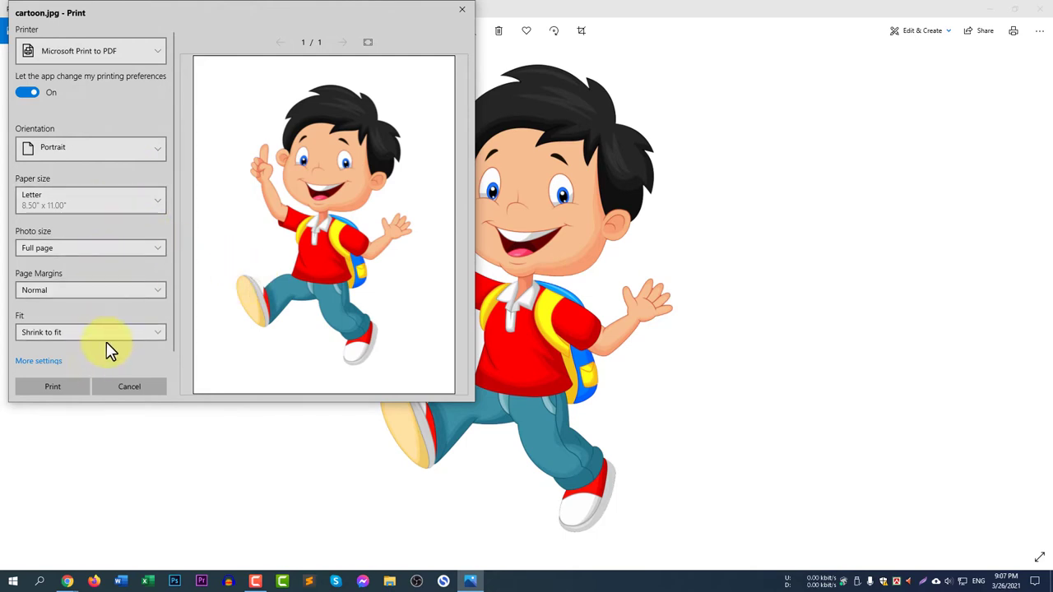
click(53, 388)
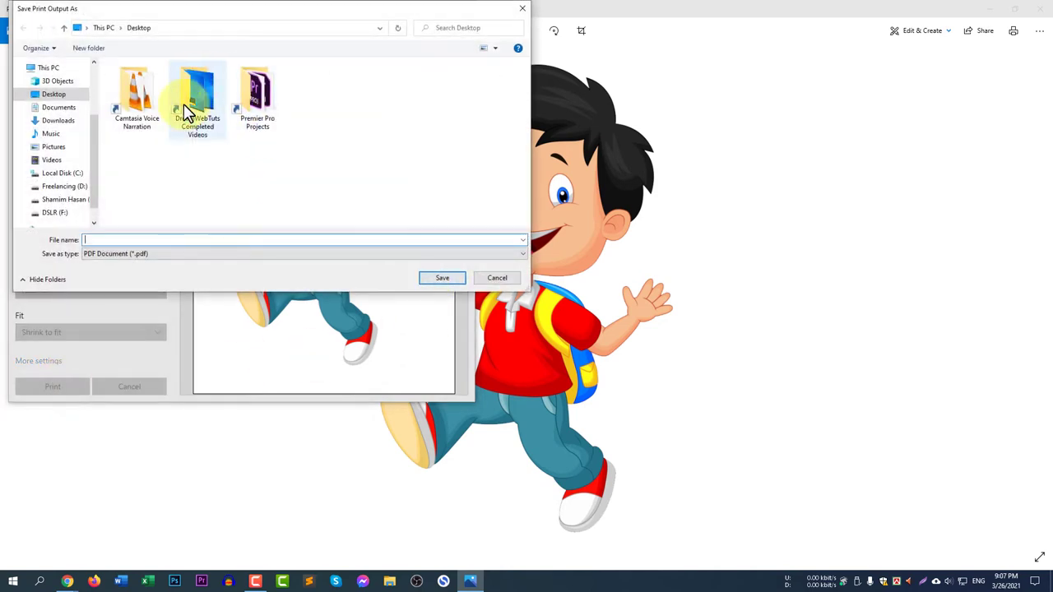
- Save the printed PDF as 'cartoon' on the Desktop
text(car)
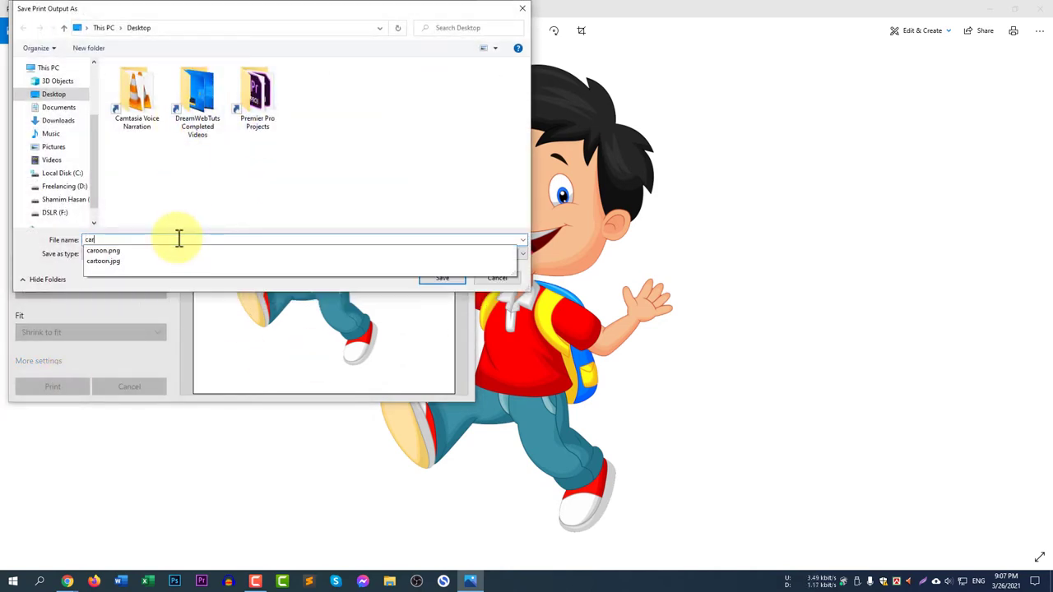
text(toon)
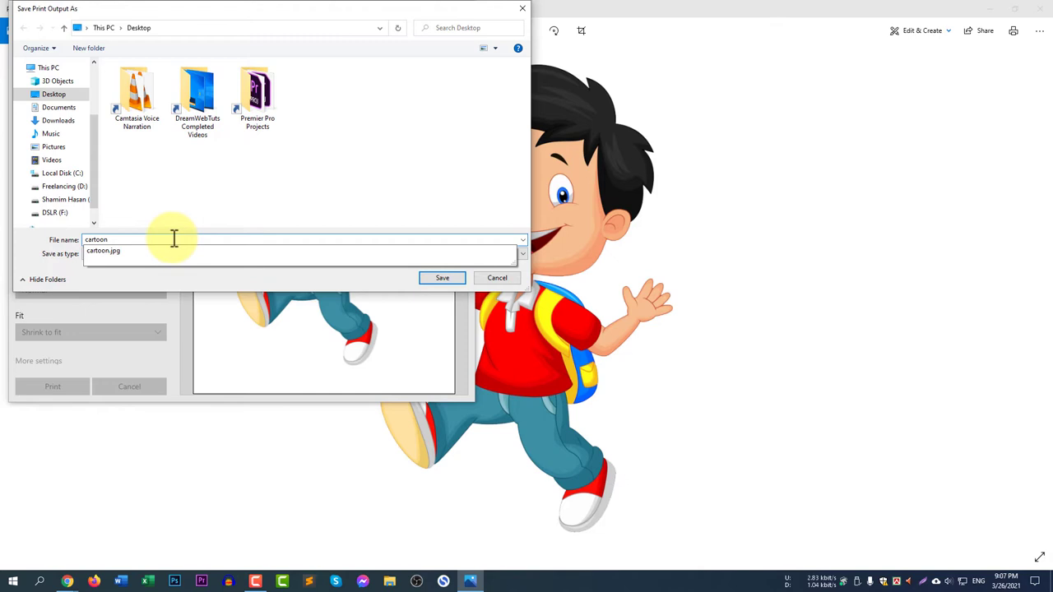
click(172, 284)
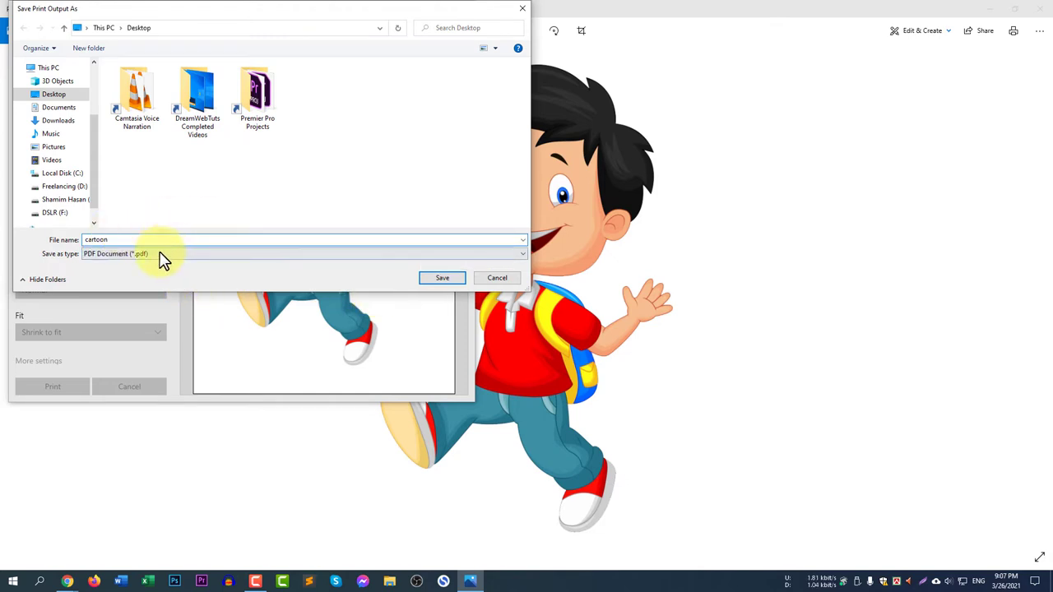
click(441, 279)
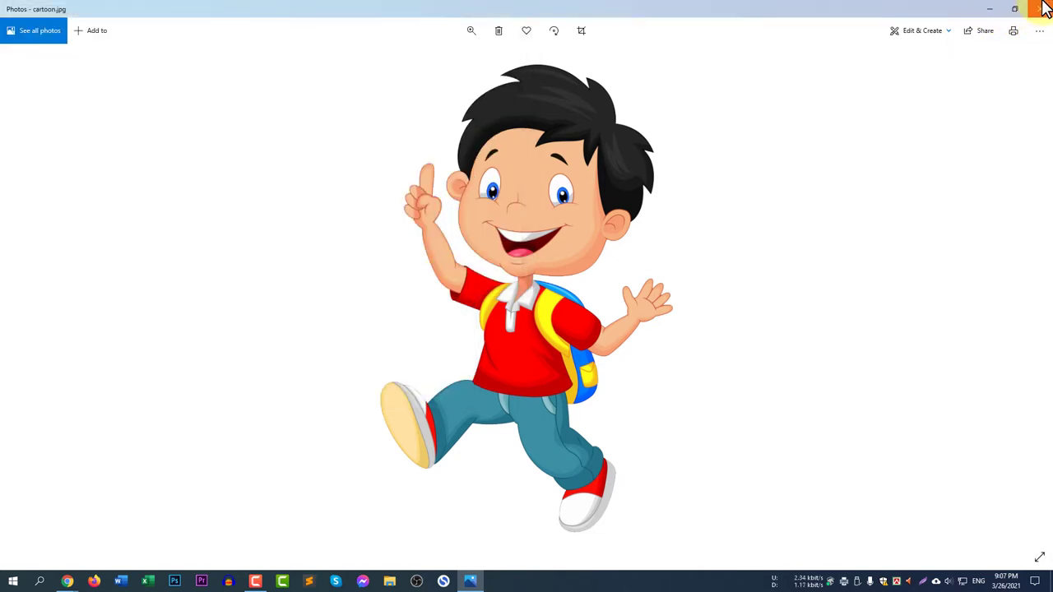
- Close Photos, check cartoon.pdf from the desktop in Chrome, then close its tab
click(1043, 6)
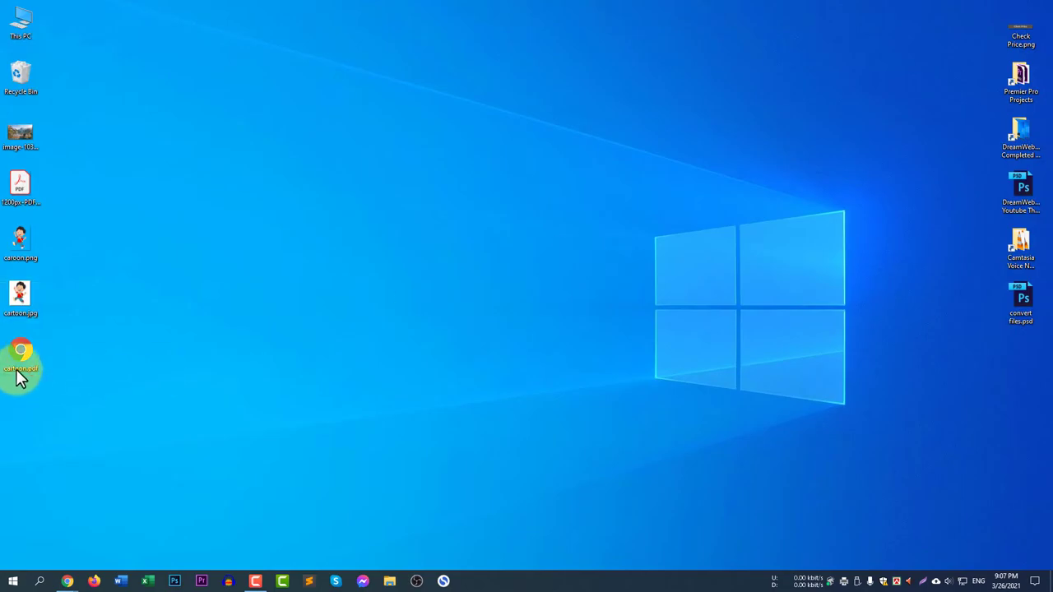
double_click(16, 366)
scroll(714, 372, down, 1)
click(257, 10)
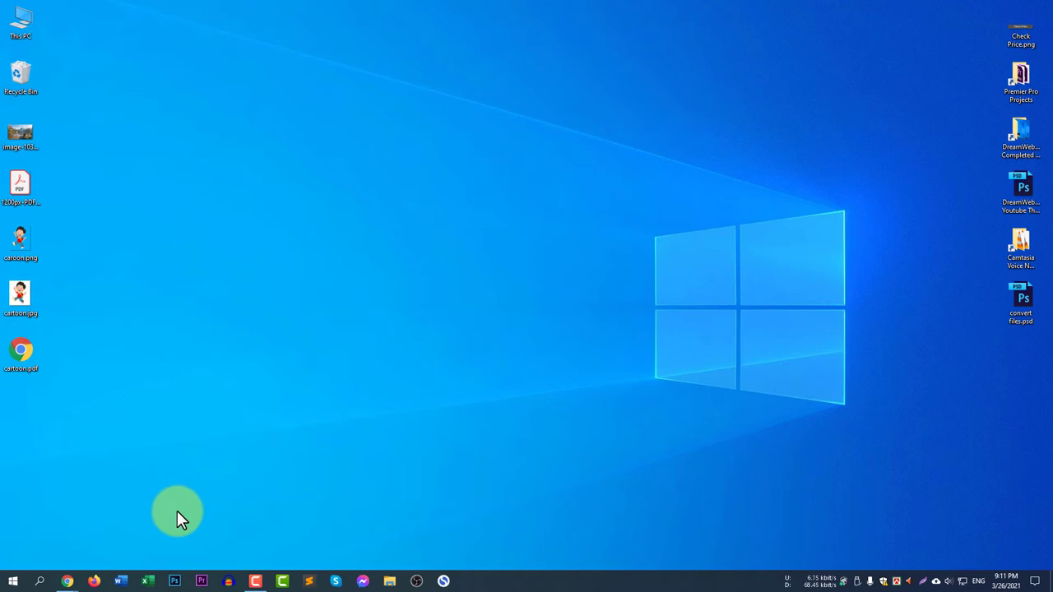
- Start a blank Word document and drag cartoon.jpg onto the page
click(121, 581)
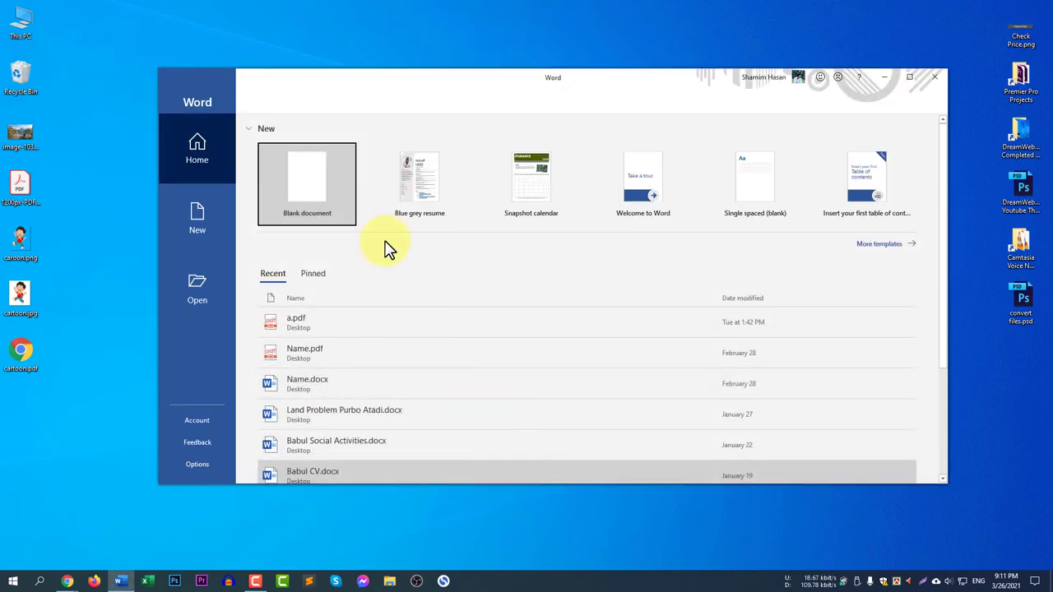
click(310, 191)
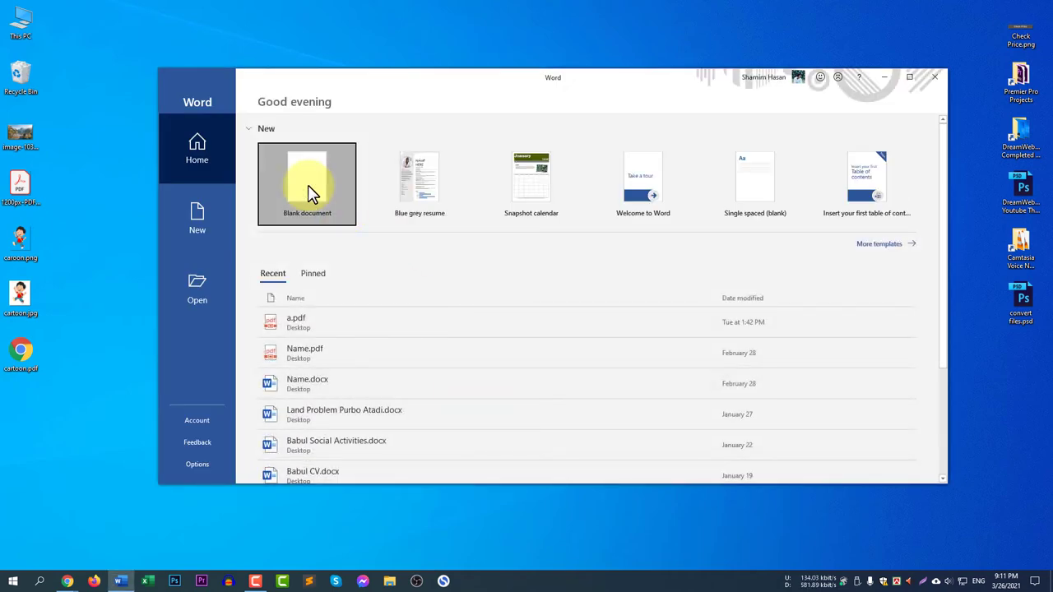
drag(20, 294, 585, 355)
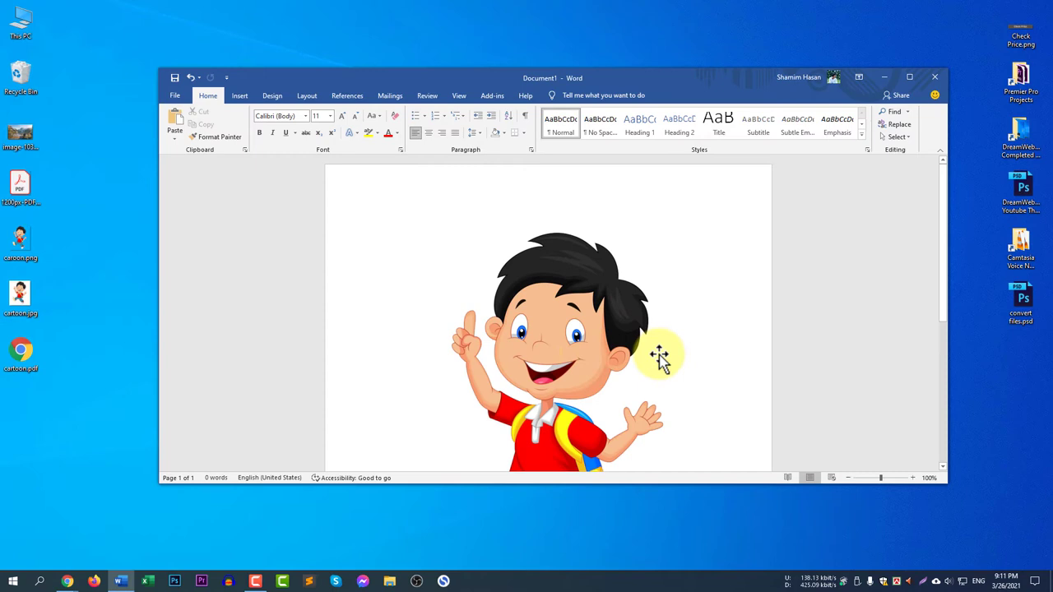
scroll(658, 352, down, 3)
scroll(658, 352, up, 3)
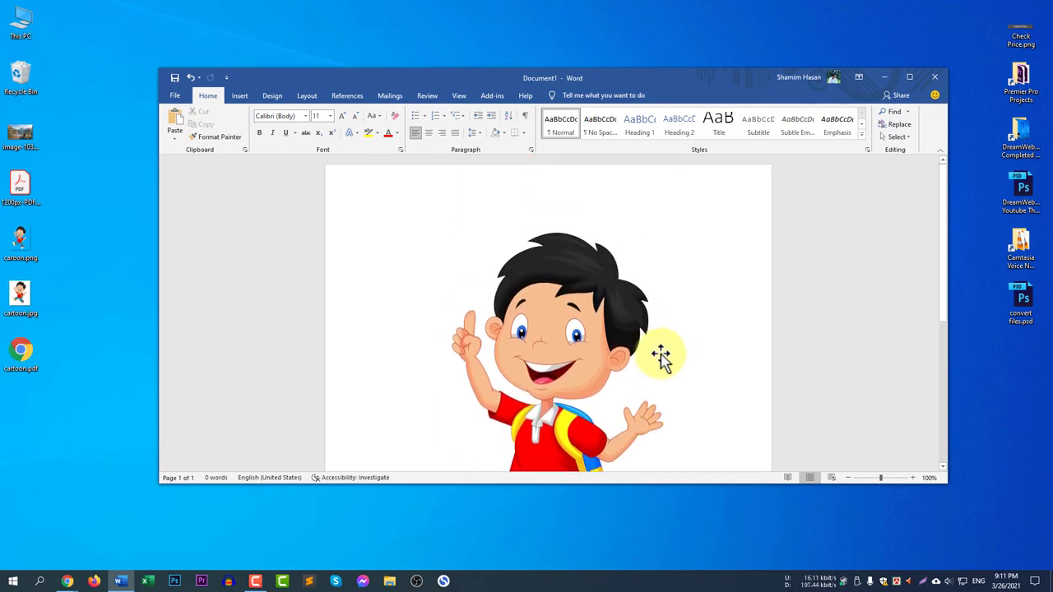
- Save the document to the Desktop as Doc1.pdf in PDF format
click(174, 95)
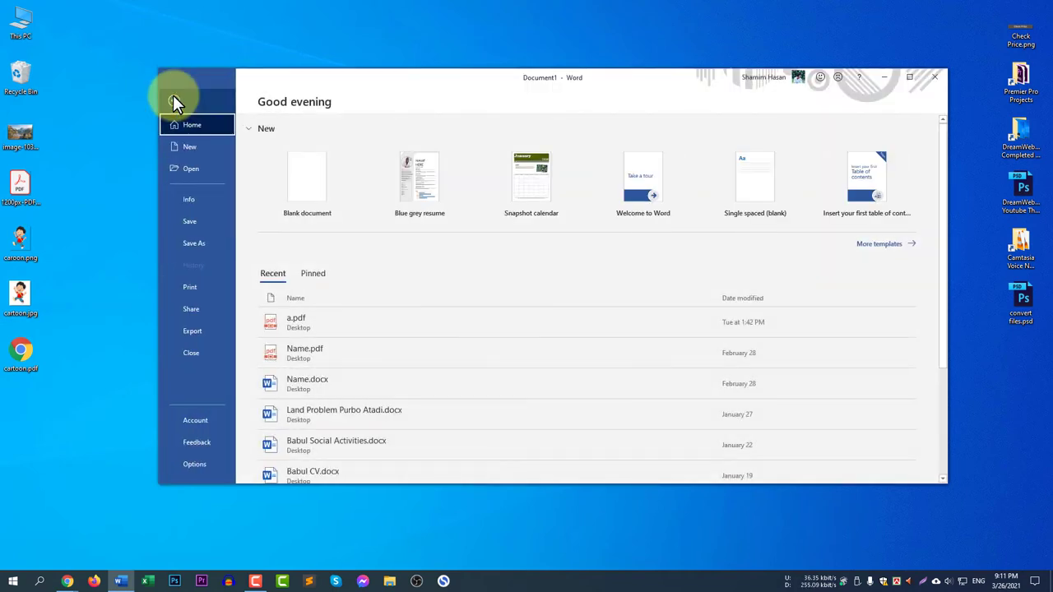
click(215, 242)
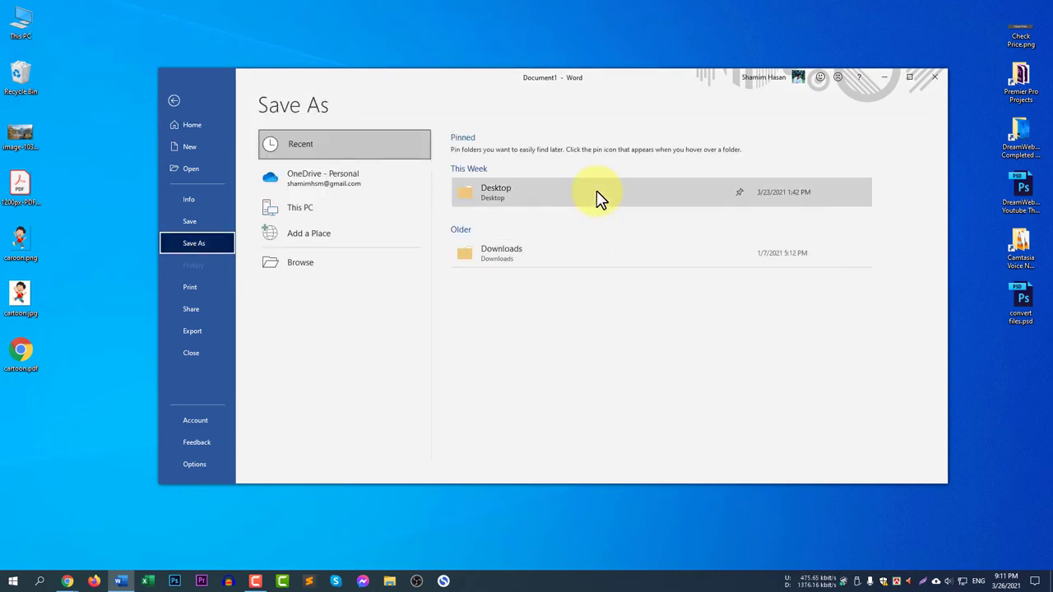
click(589, 193)
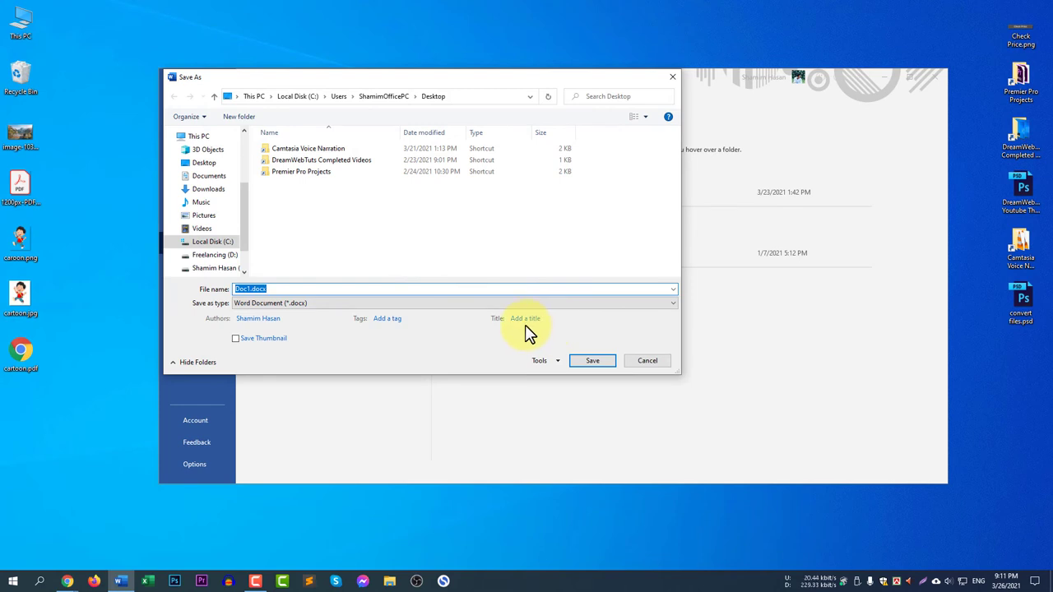
click(333, 303)
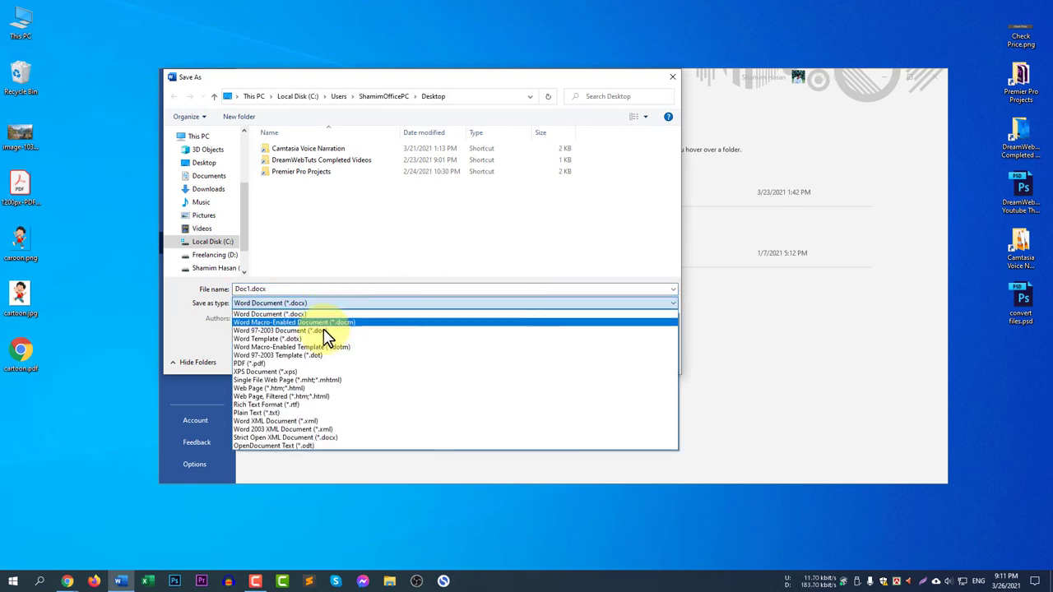
click(309, 363)
click(594, 390)
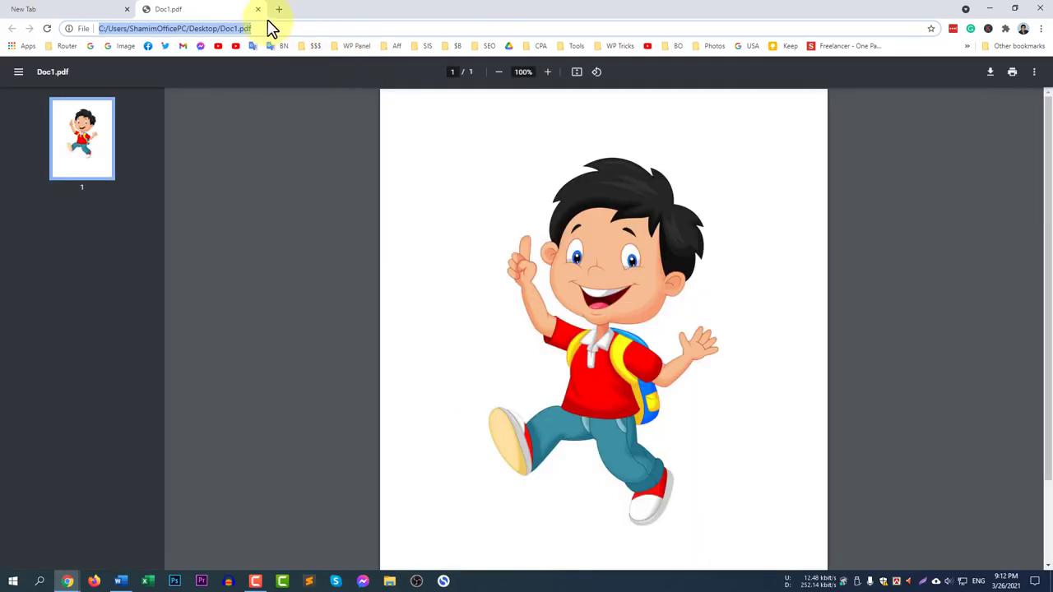
- Reopen Doc1.pdf from the desktop to confirm the cartoon page, then close and minimize Chrome
click(258, 9)
click(989, 8)
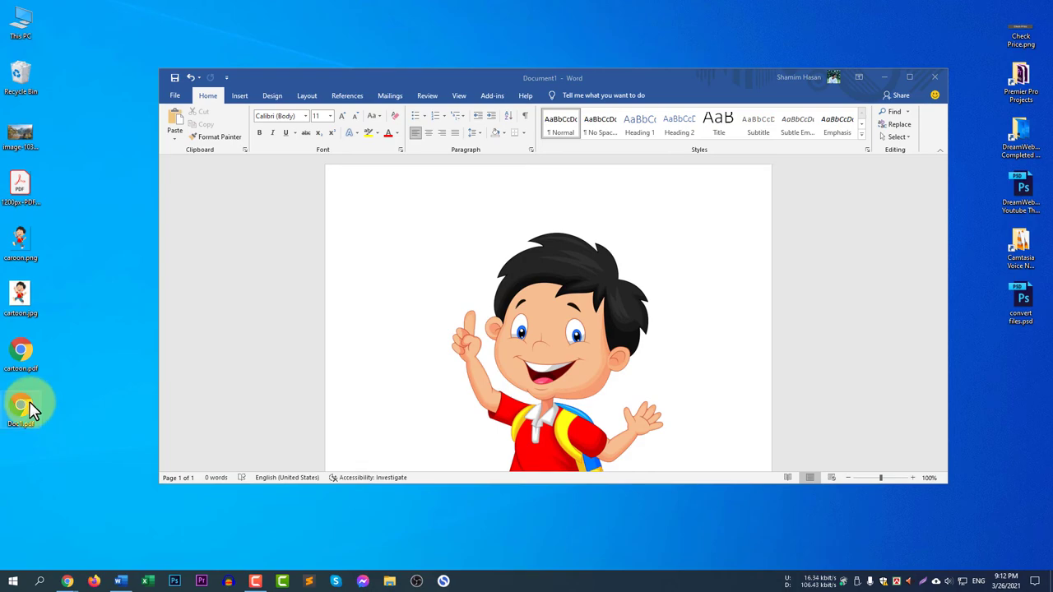
double_click(18, 407)
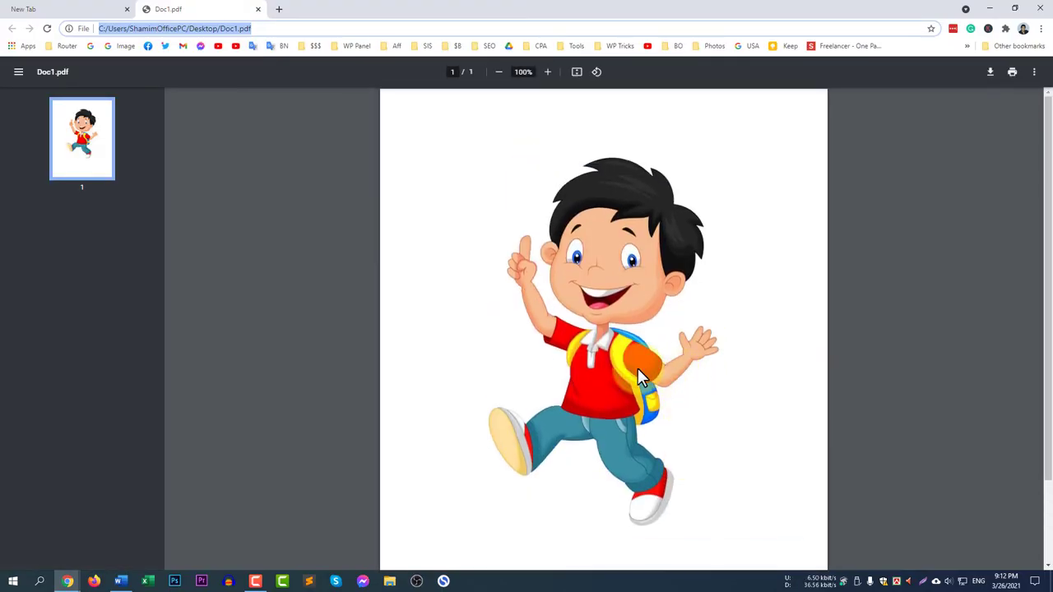
click(258, 10)
click(991, 8)
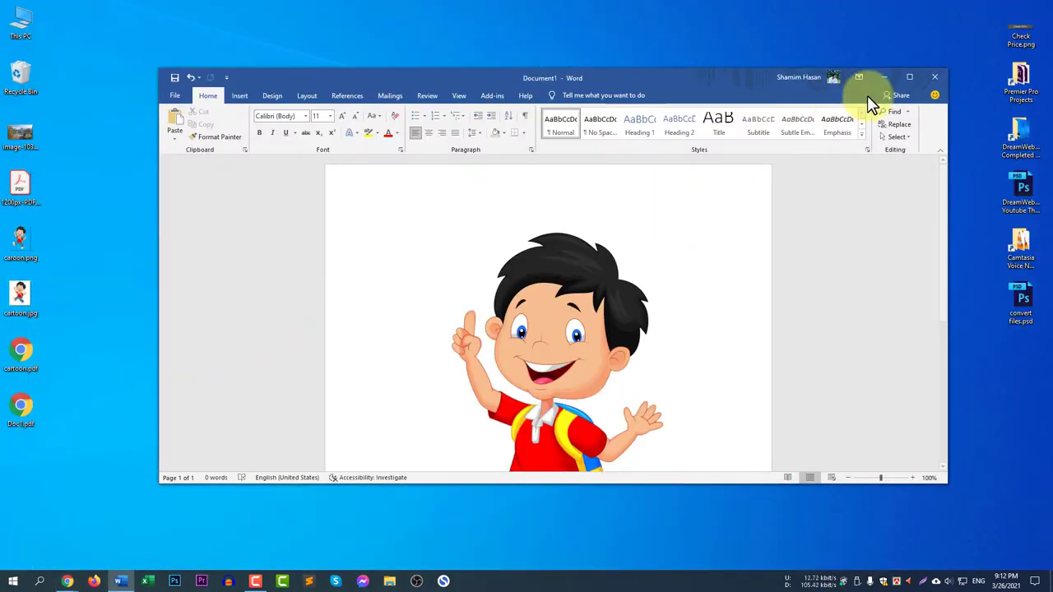
- Close the Word window that holds the cartoon document
click(937, 78)
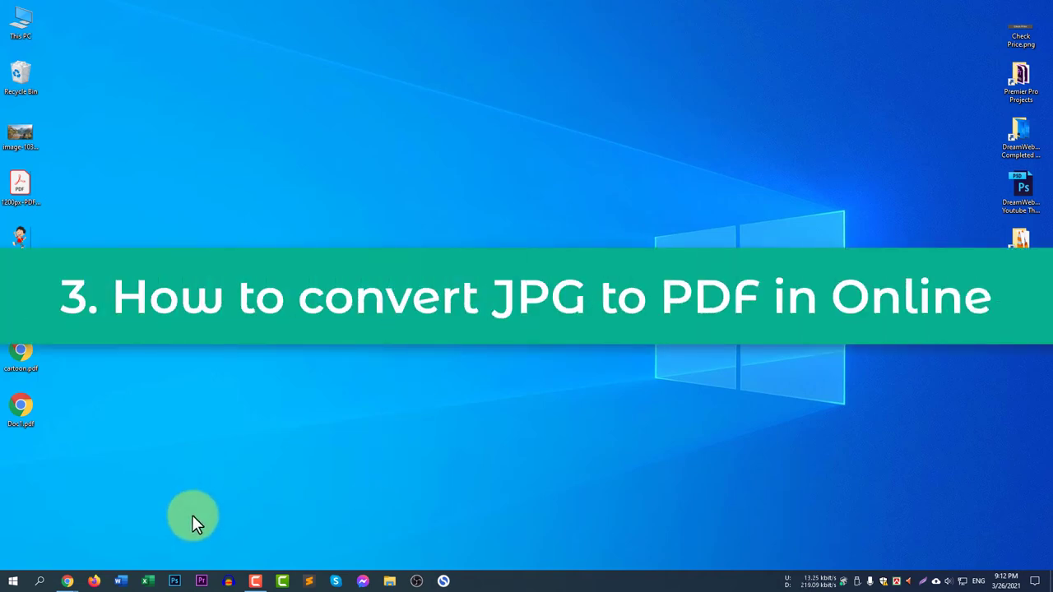
- In Chrome's New Tab window, search Google for 'jpg to pdf' and browse the results
click(67, 581)
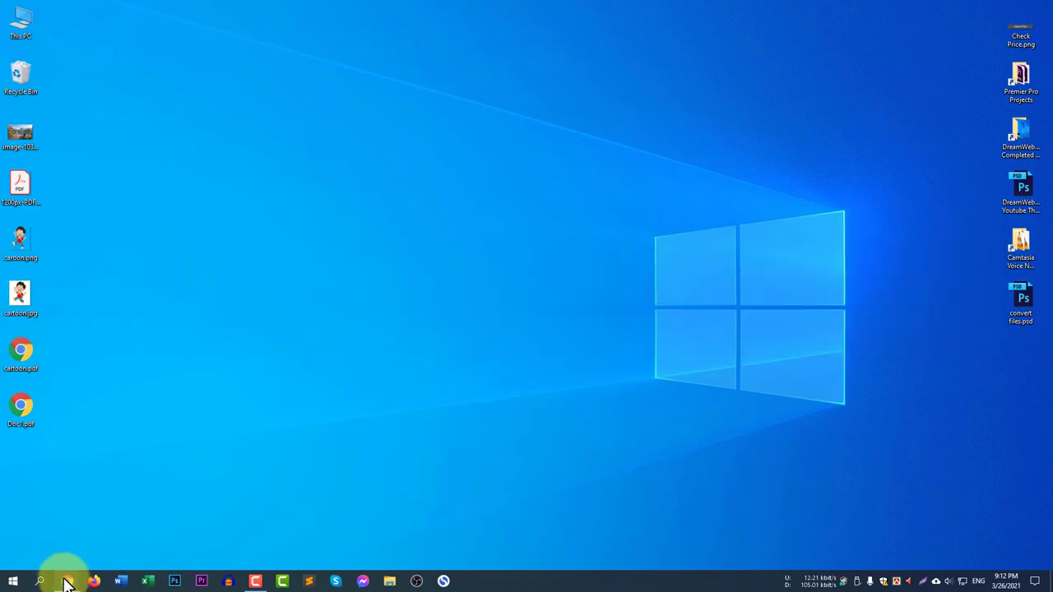
click(54, 543)
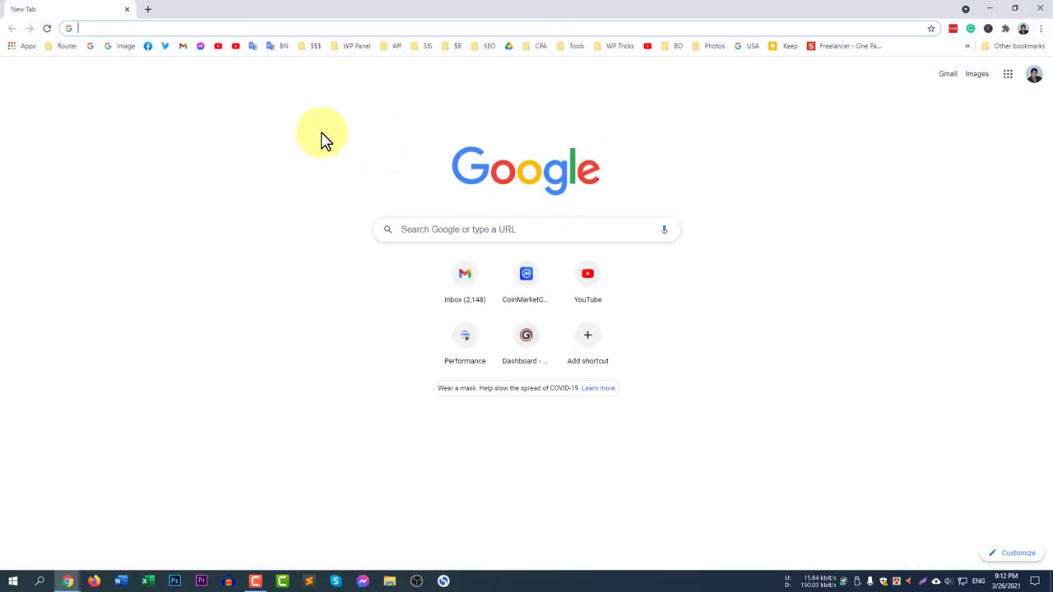
text(jpg to )
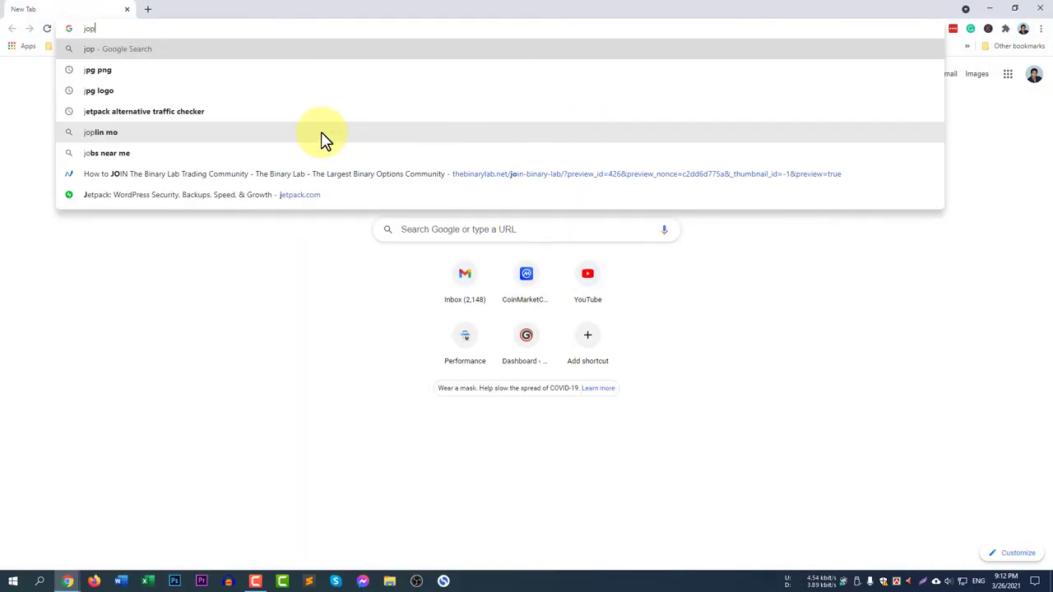
text(pdf)
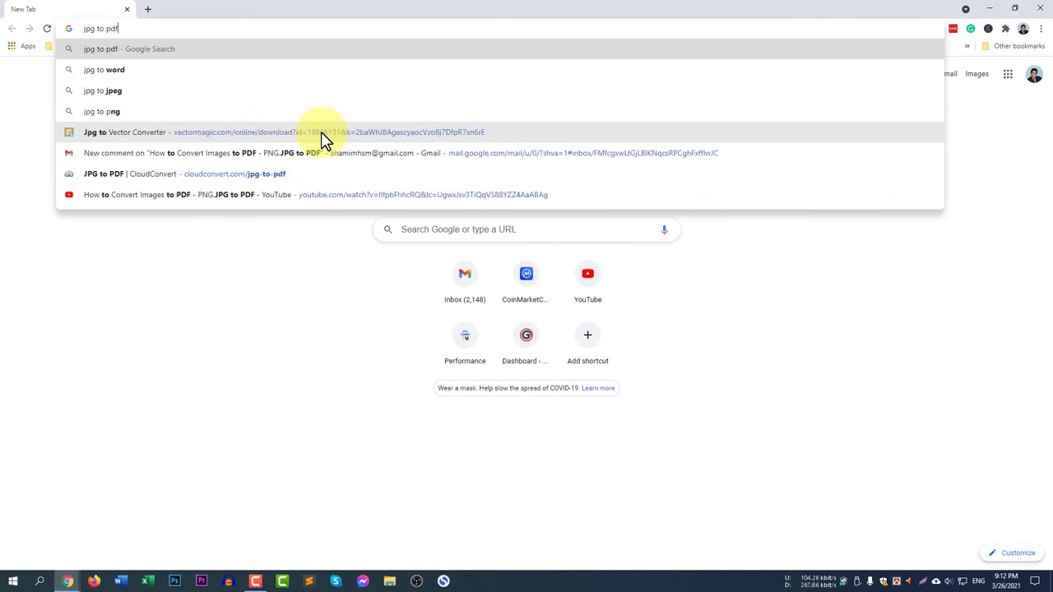
key(Return)
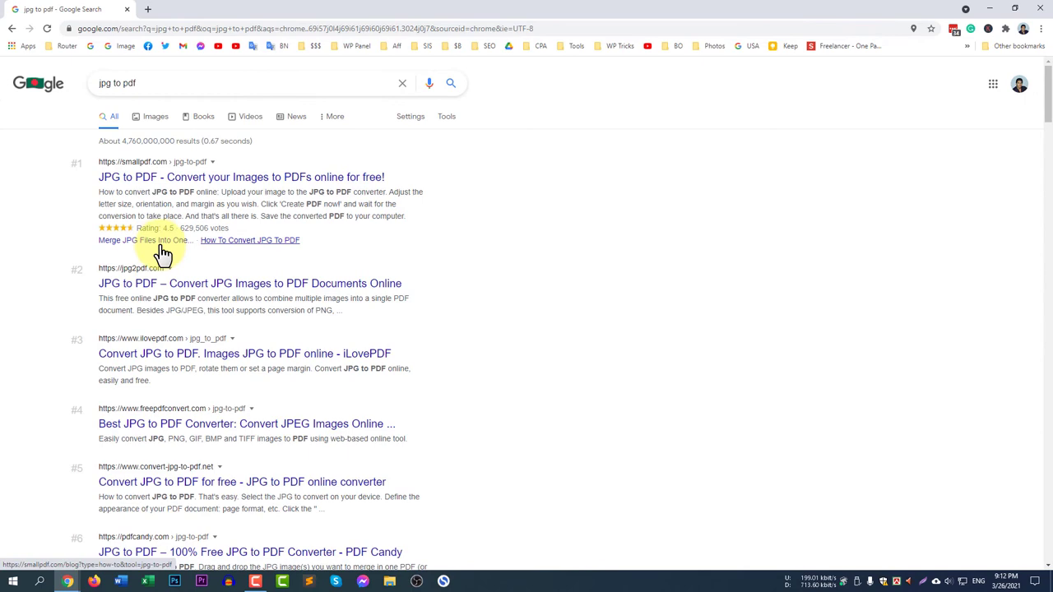
scroll(6, 339, down, 2)
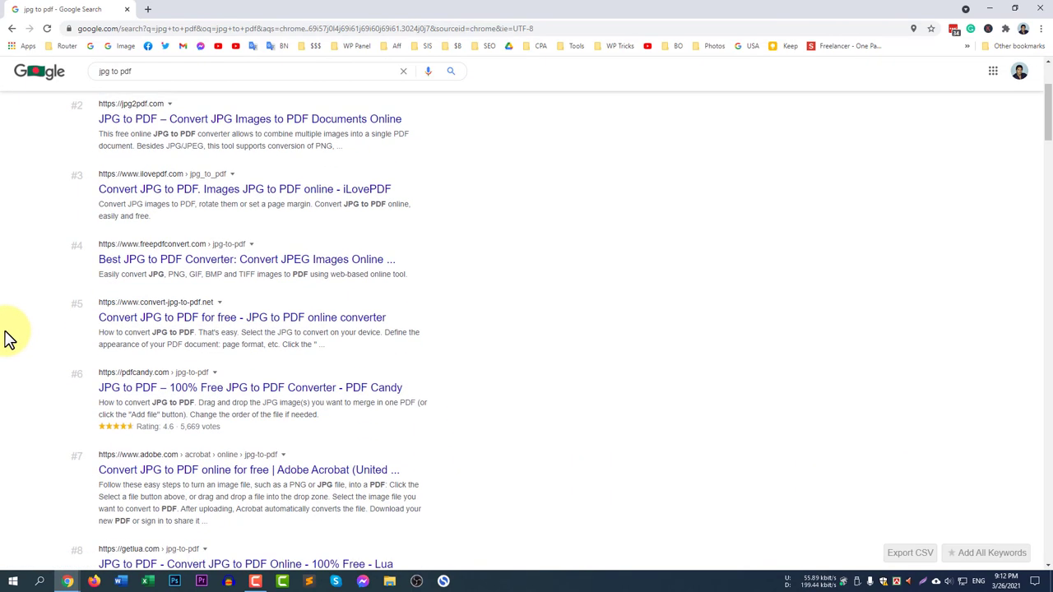
scroll(7, 338, down, 5)
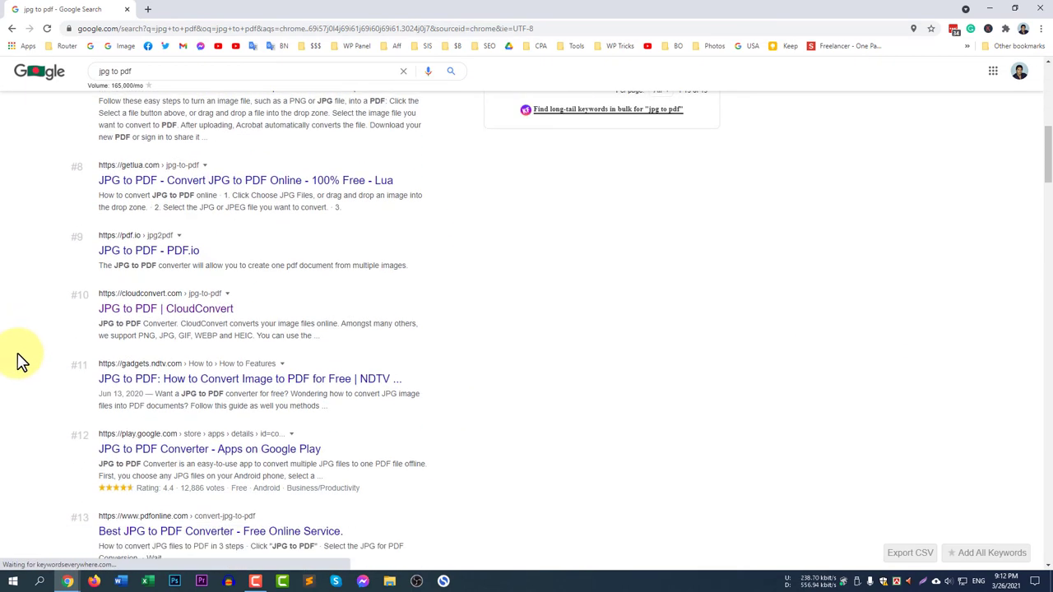
scroll(247, 296, down, 6)
scroll(41, 367, up, 2)
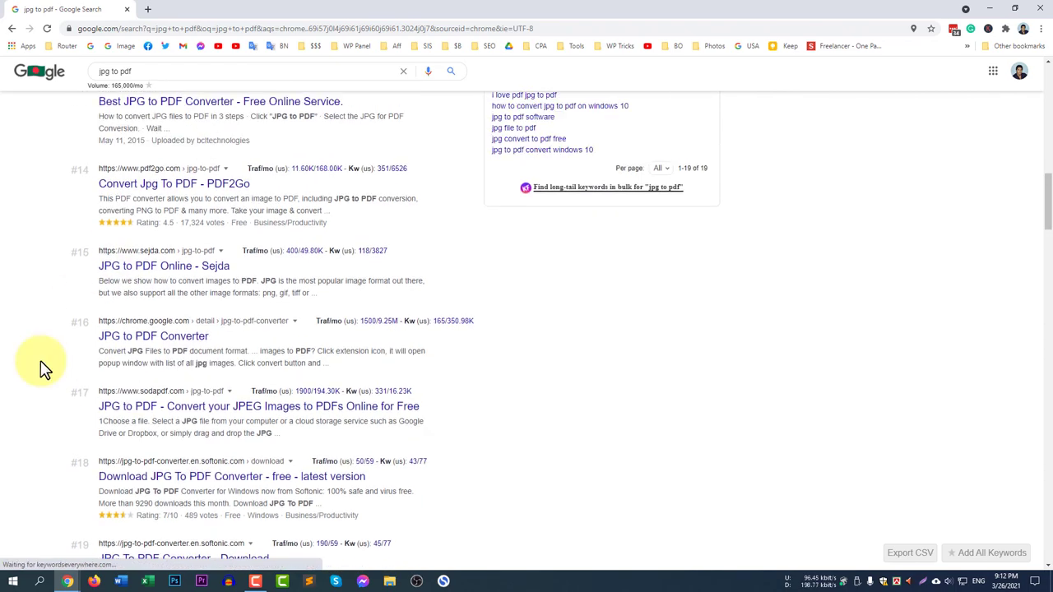
scroll(45, 368, down, 3)
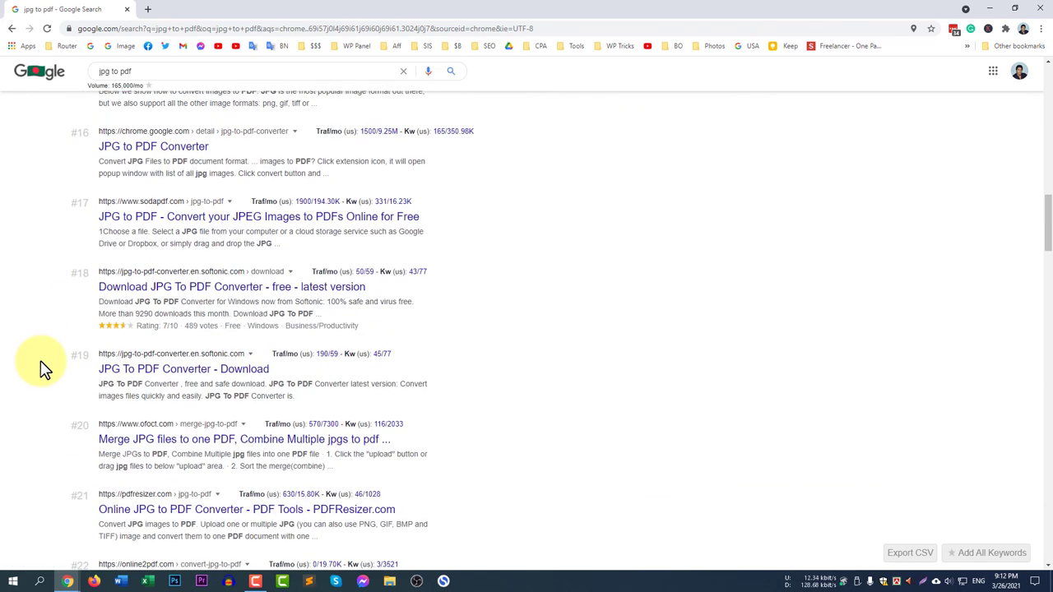
scroll(43, 365, down, 3)
scroll(63, 399, up, 5)
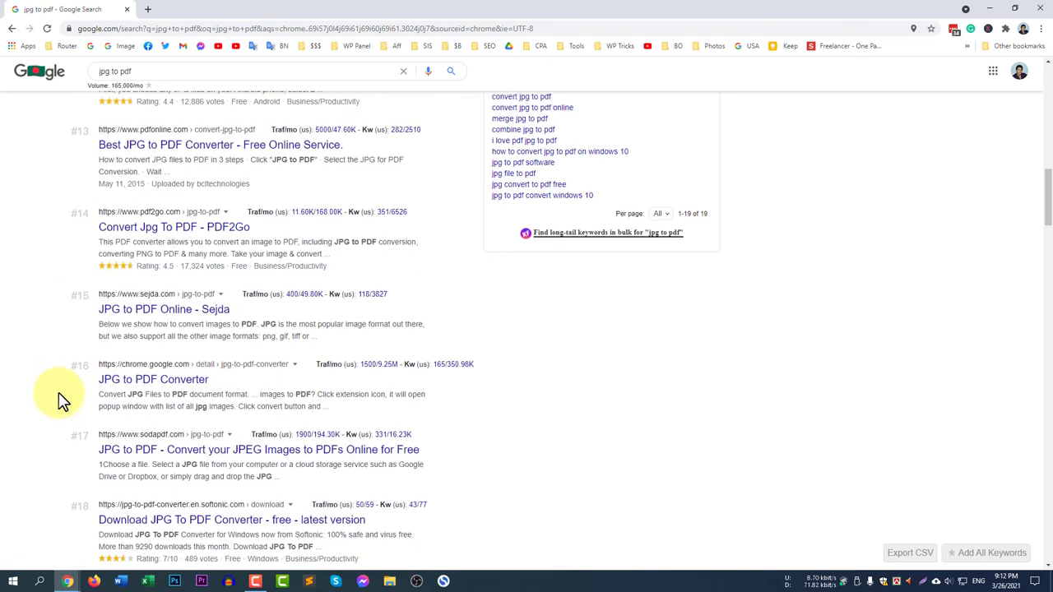
scroll(64, 400, up, 3)
scroll(63, 400, up, 2)
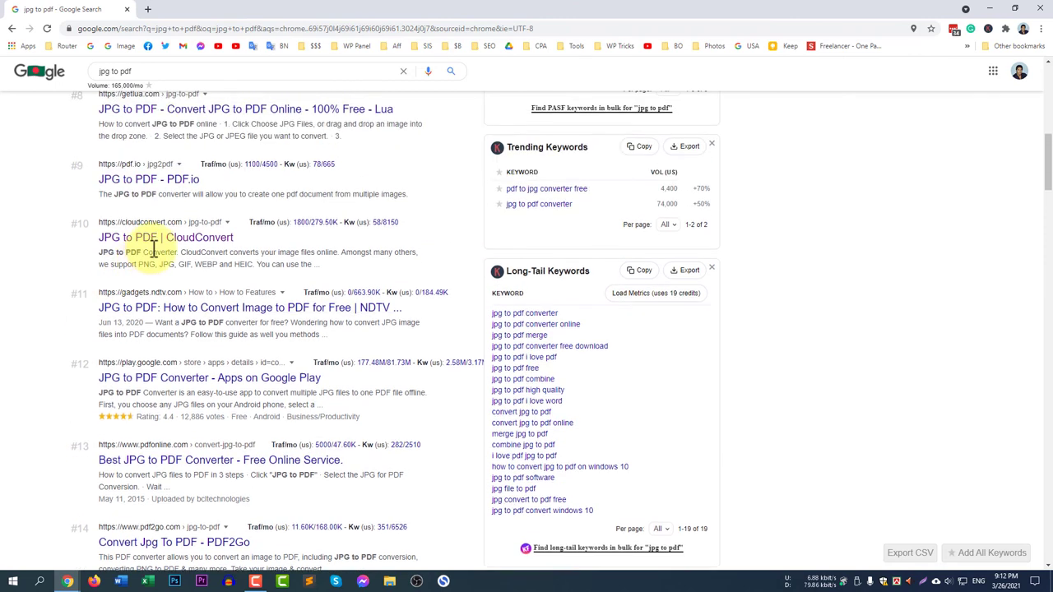
- Open the 'JPG to PDF | CloudConvert' result and switch to its converter tab
click(199, 241)
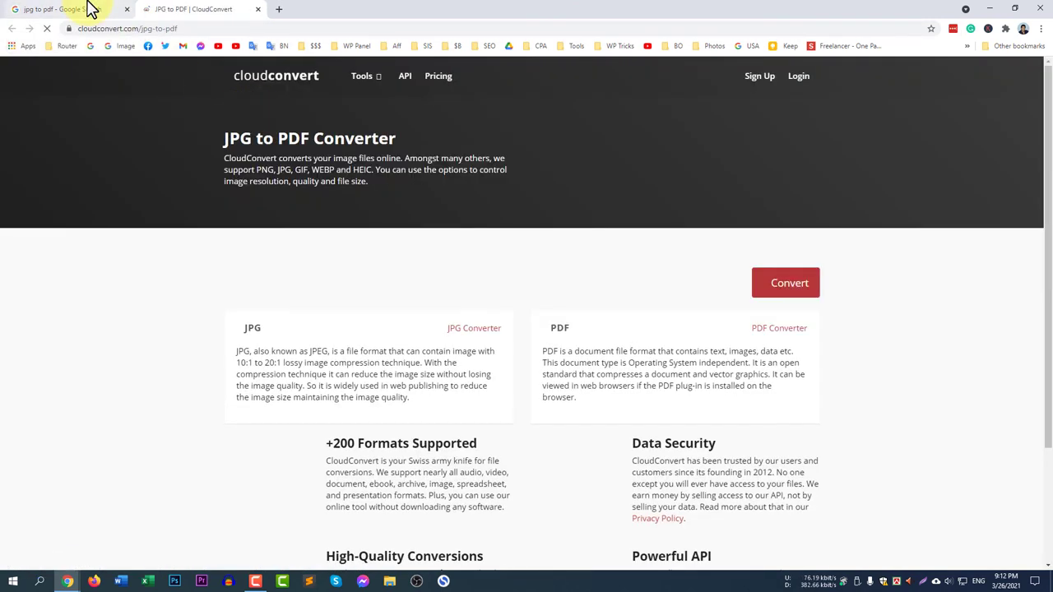
click(89, 9)
scroll(299, 510, up, 3)
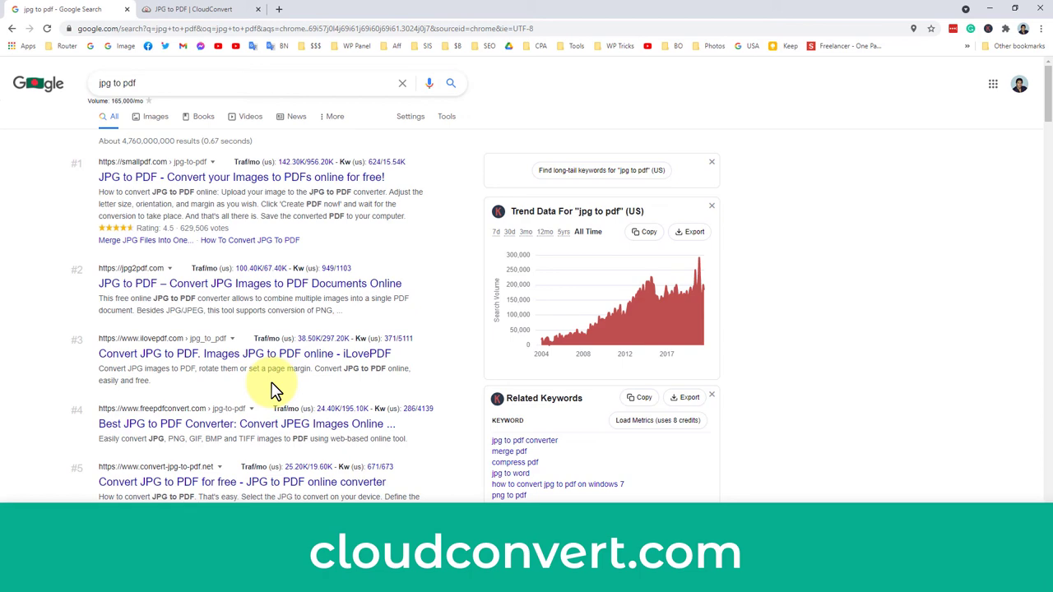
click(247, 9)
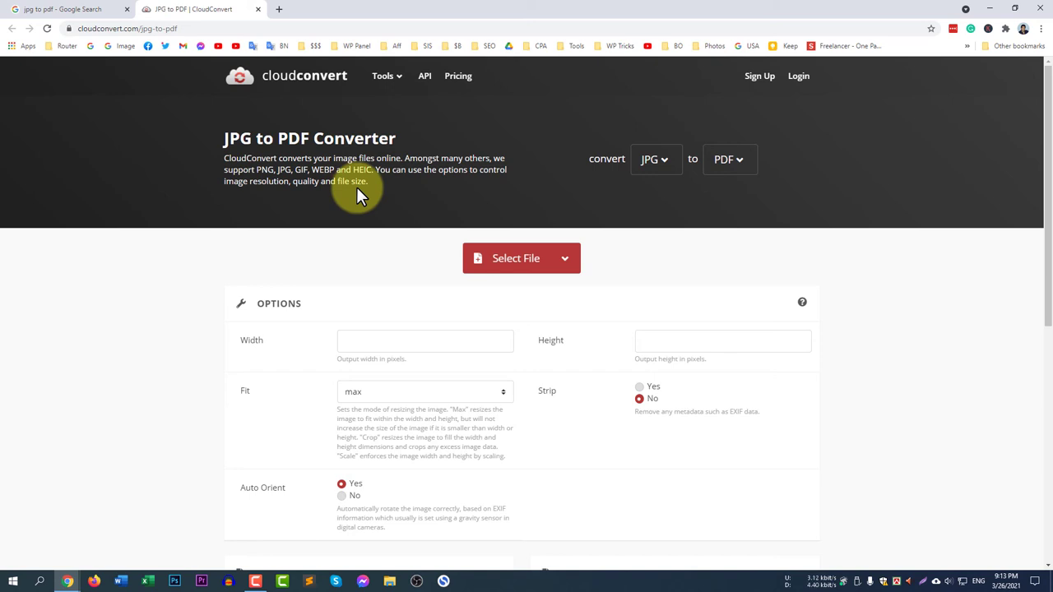
- Upload cartoon.jpg to CloudConvert and convert it to PDF
click(539, 264)
click(310, 101)
click(431, 280)
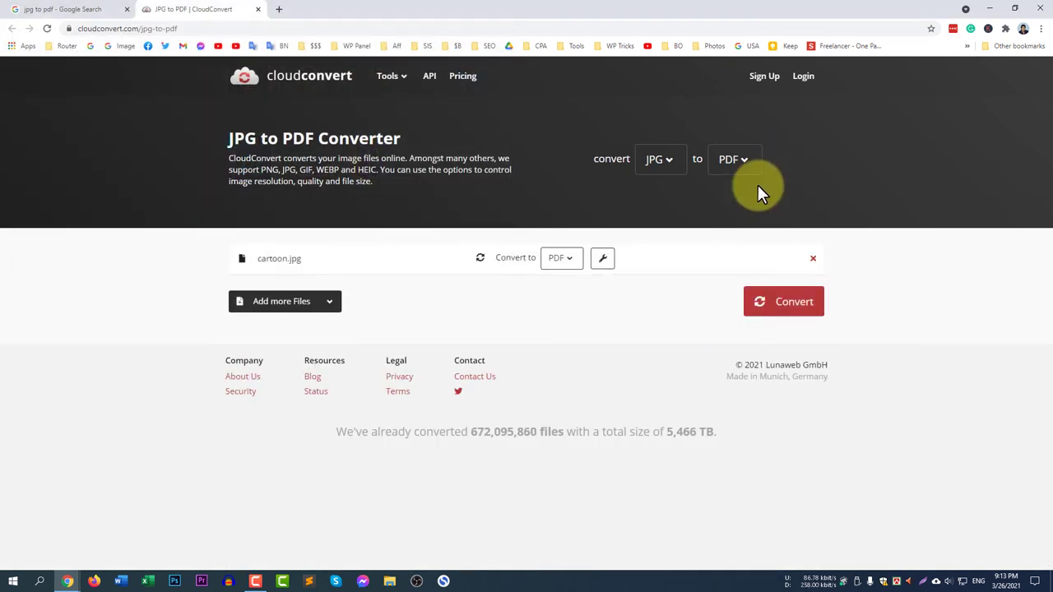
click(799, 311)
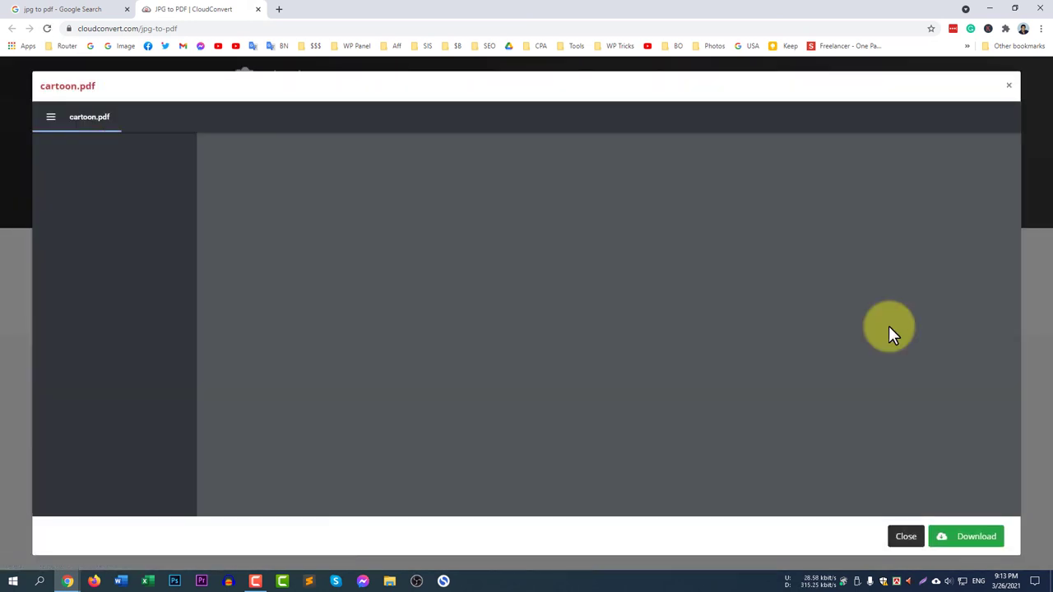
- Download the converted PDF as cartoon (1).pdf, then minimize and restore Chrome
scroll(811, 369, down, 5)
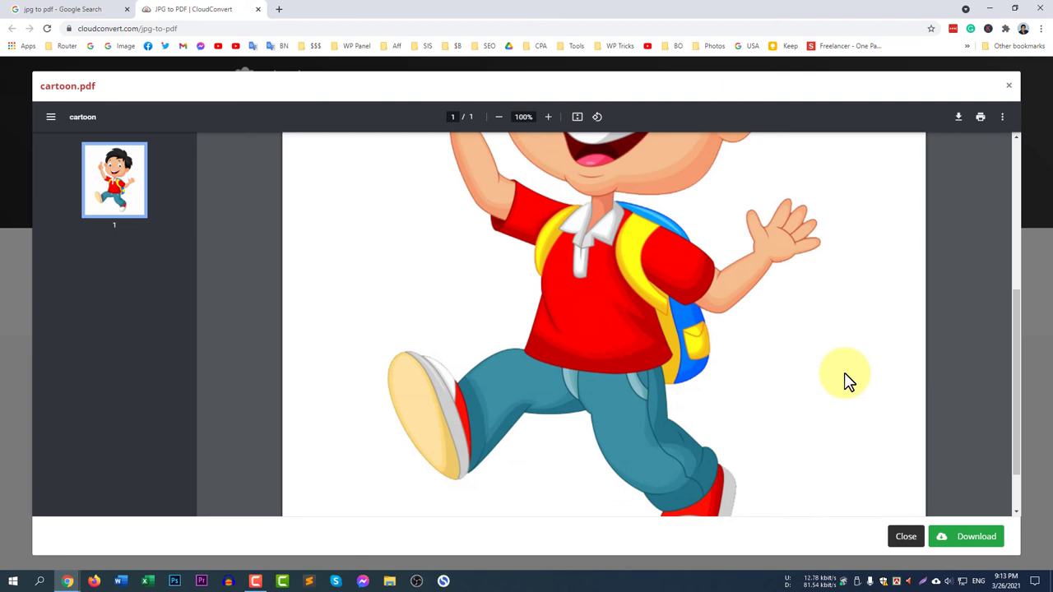
scroll(850, 386, down, 1)
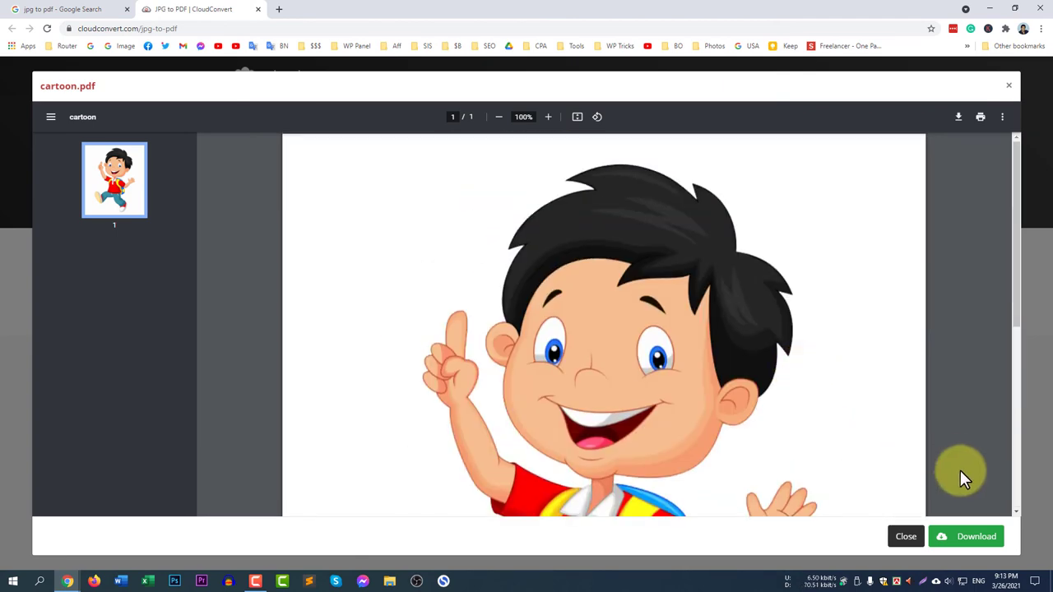
click(989, 543)
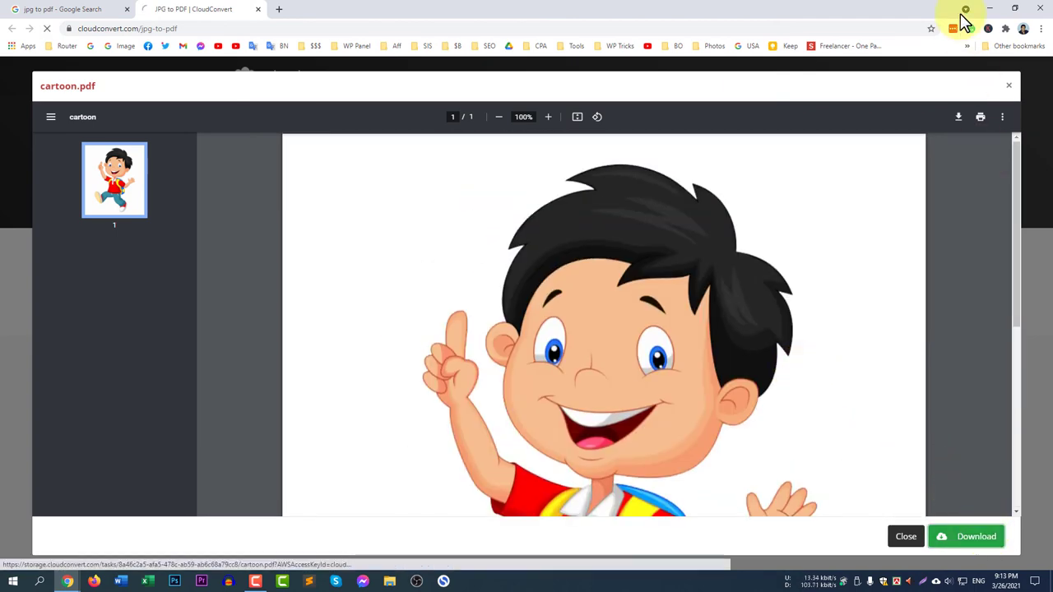
click(991, 8)
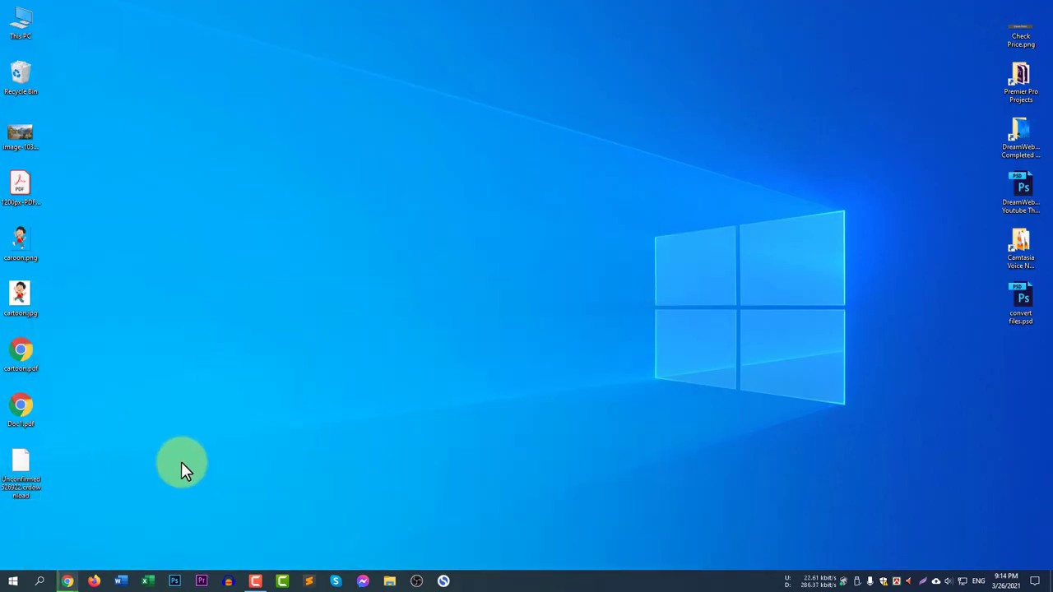
key(alt+Tab)
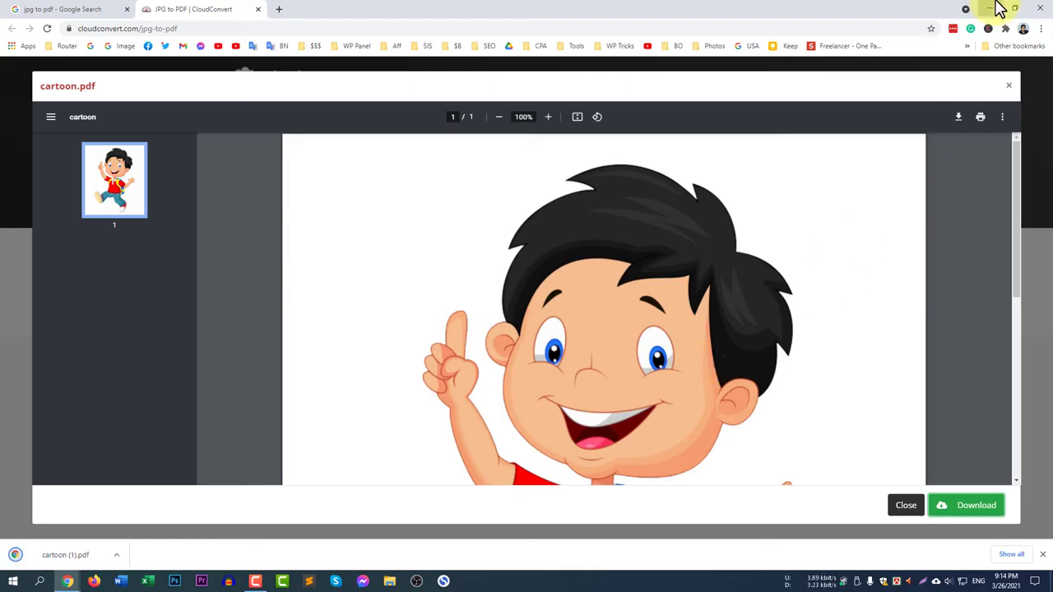
click(991, 9)
double_click(30, 471)
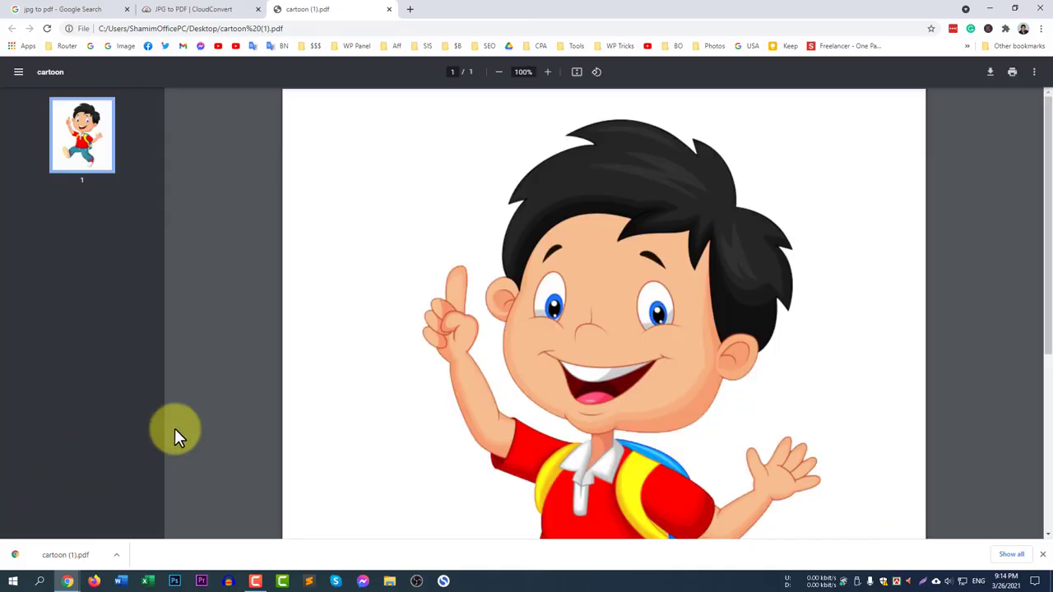
scroll(705, 372, down, 5)
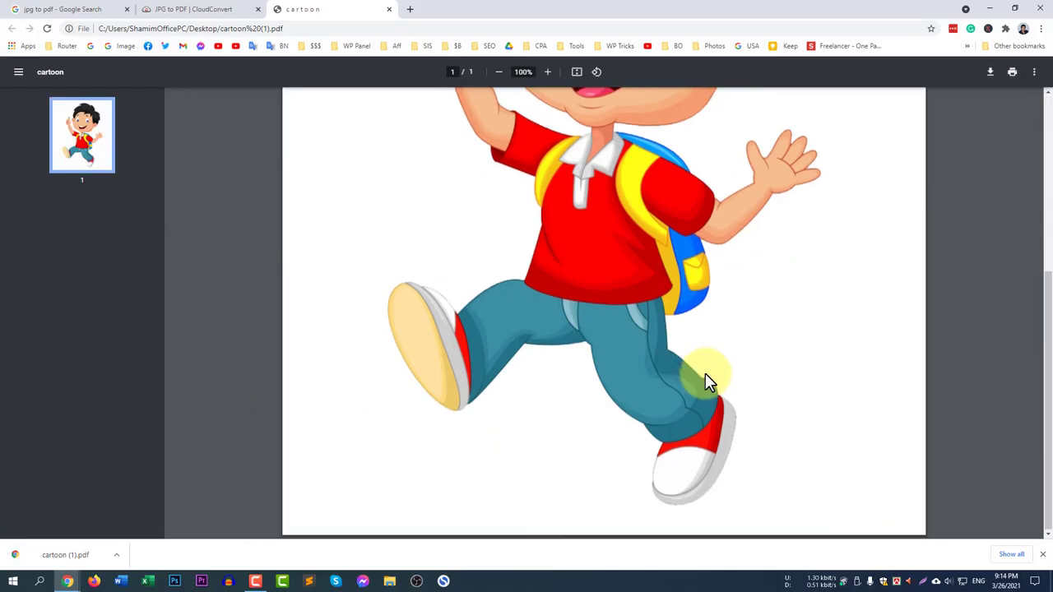
scroll(705, 373, up, 5)
click(389, 9)
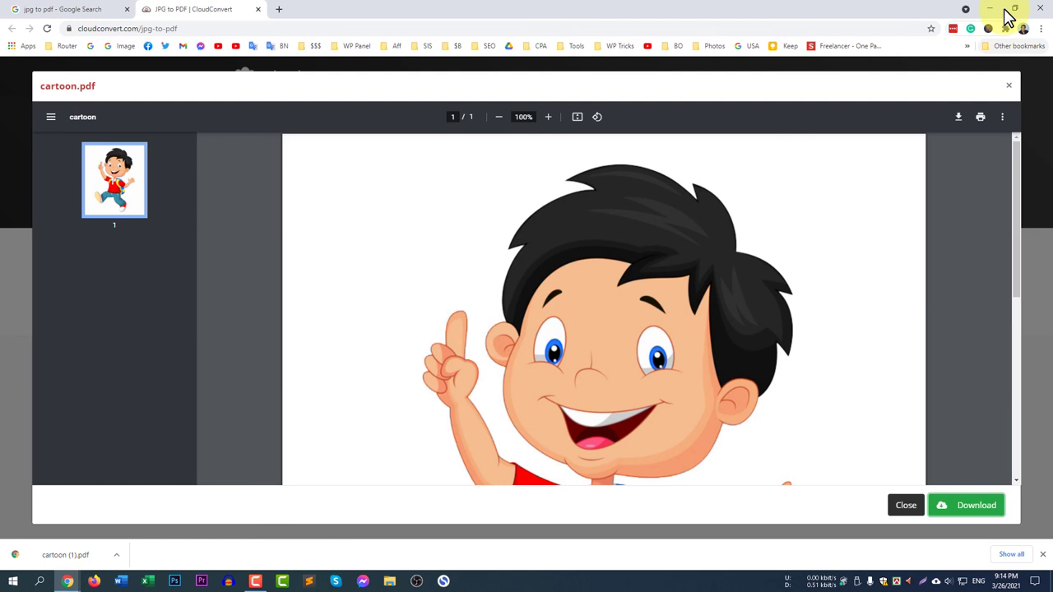